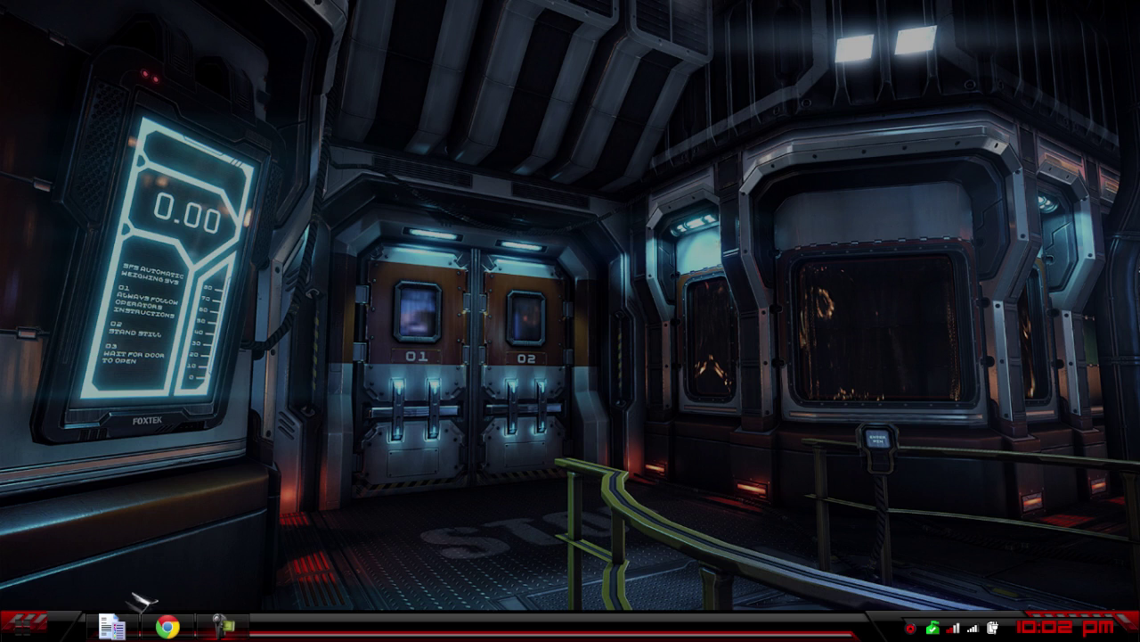
Bring up the FileMenu Tools download page, then hide the browser to reveal the desktop
mouse_move(125, 624)
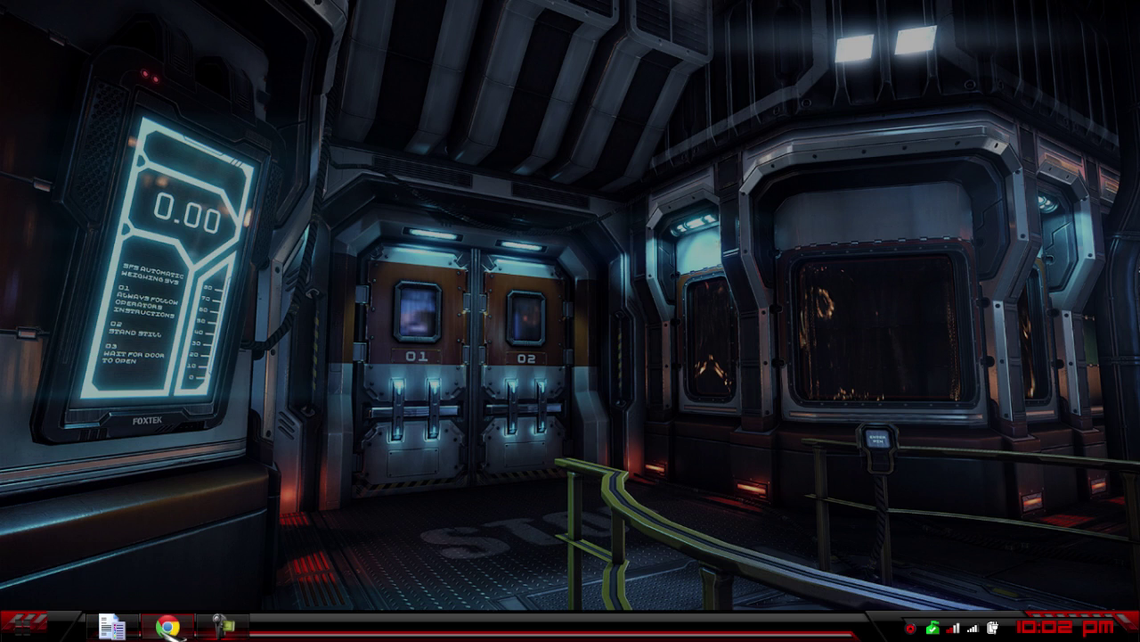
left_click(168, 626)
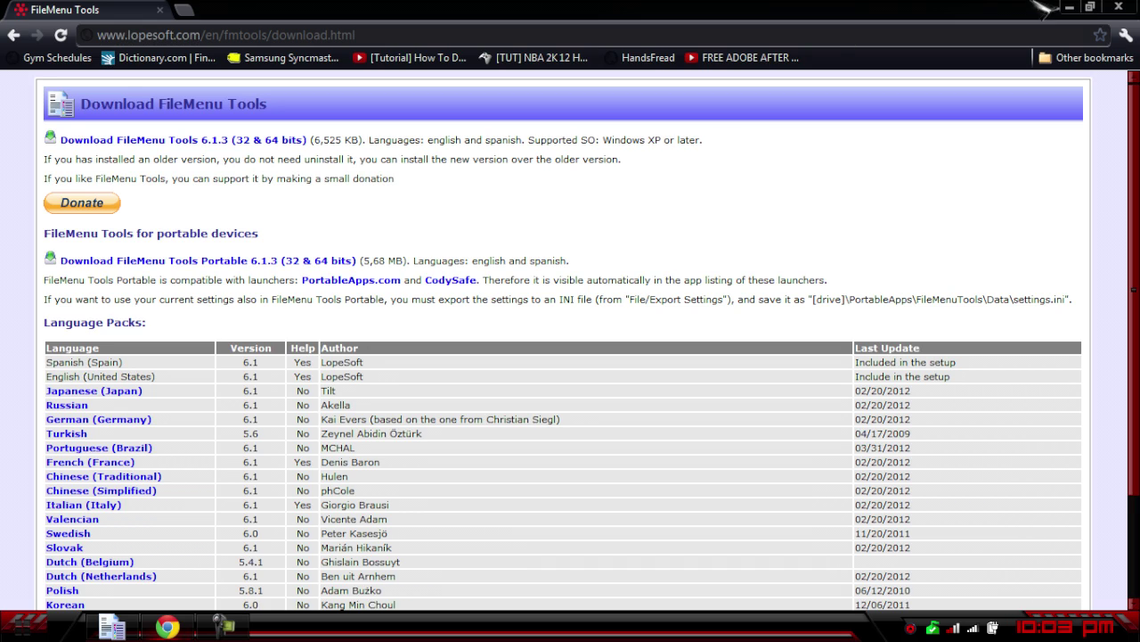
left_click(1070, 7)
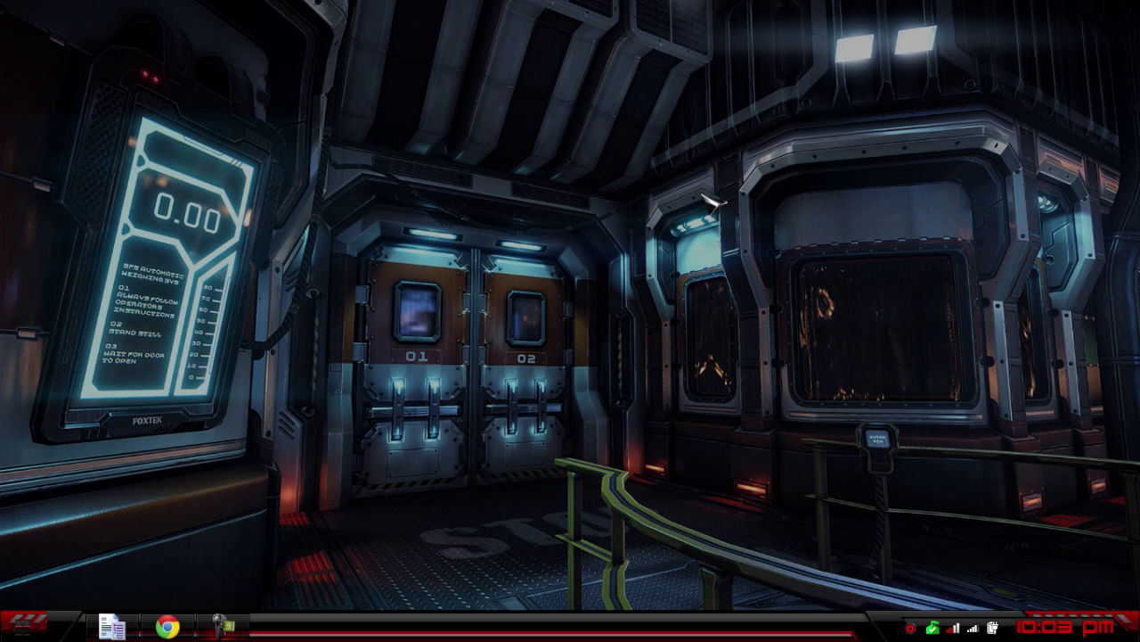
Reopen FileMenu Tools, browse its Options, View and Help menus, and add a new command
left_click(112, 627)
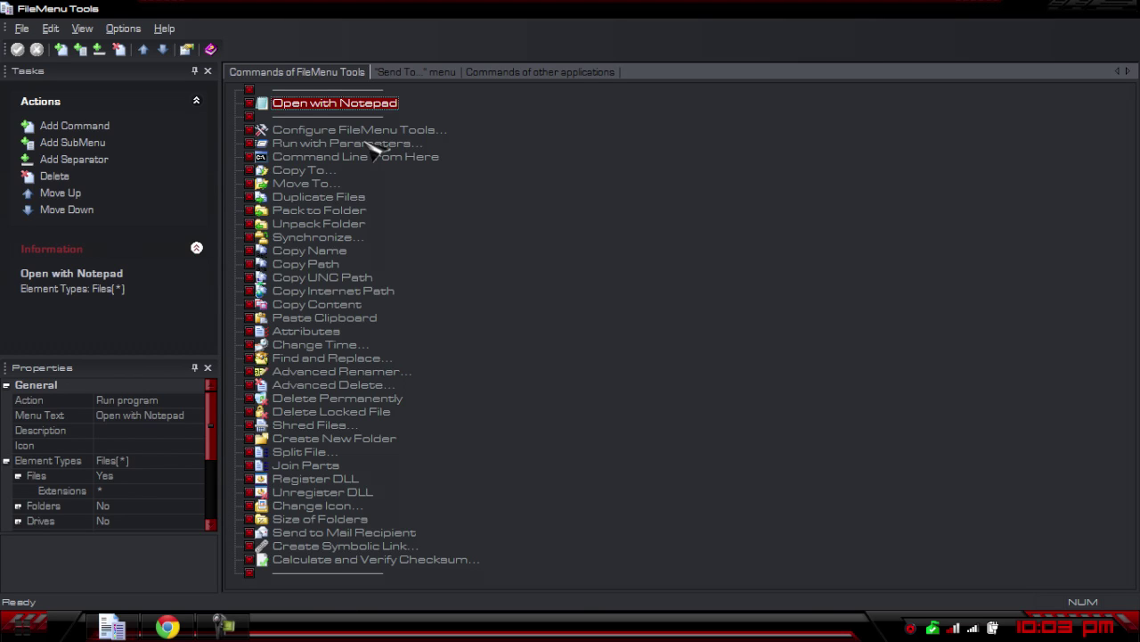
left_click(139, 28)
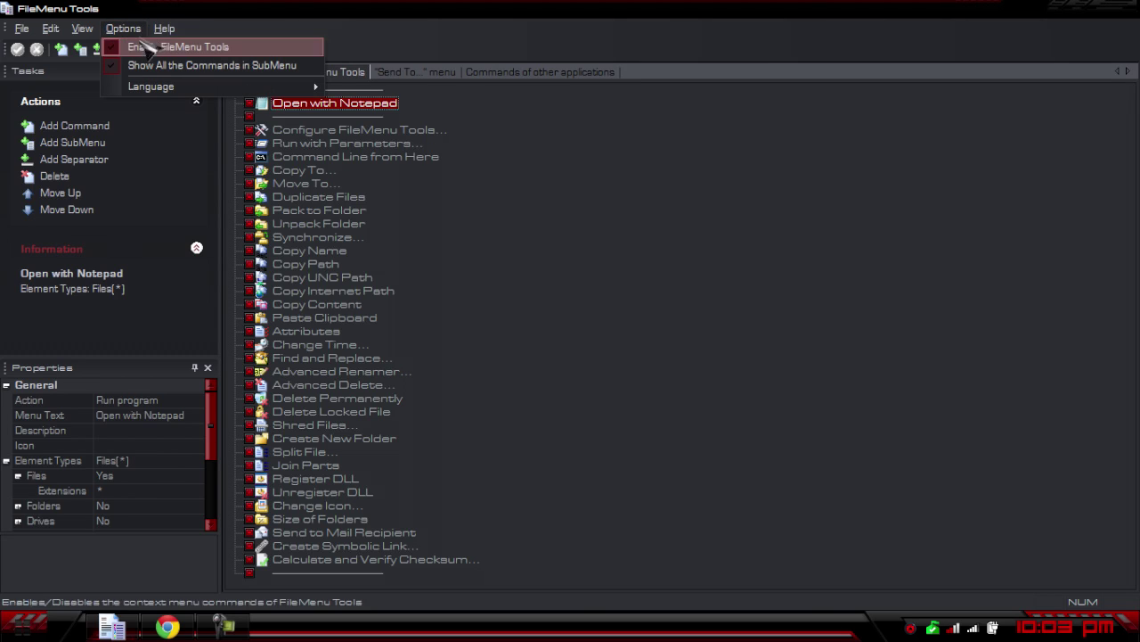
mouse_move(151, 87)
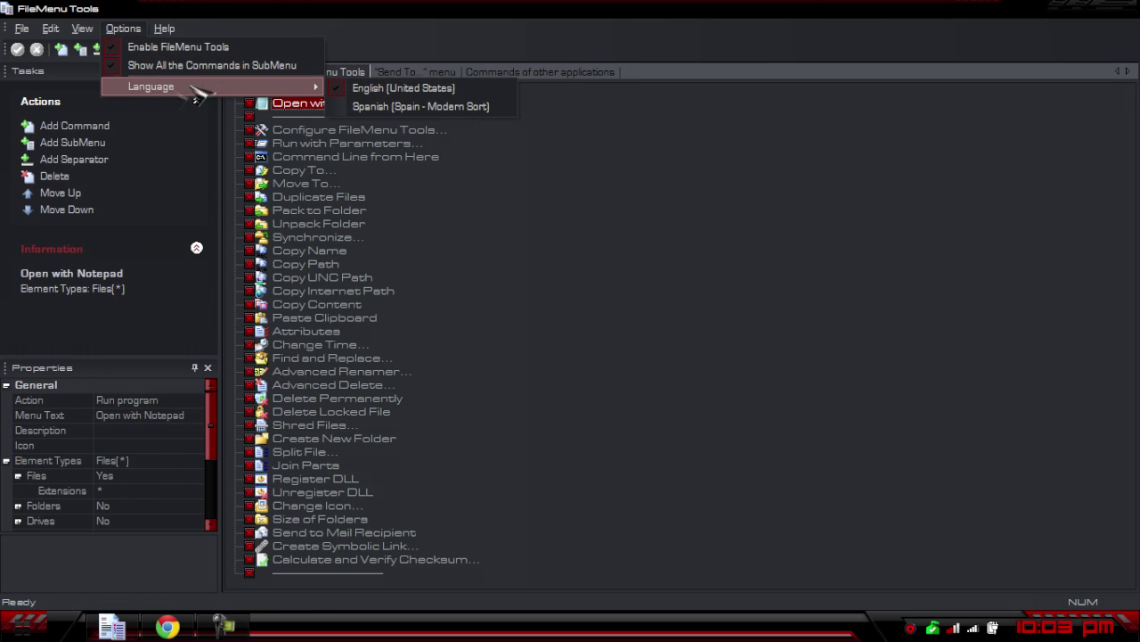
mouse_move(163, 30)
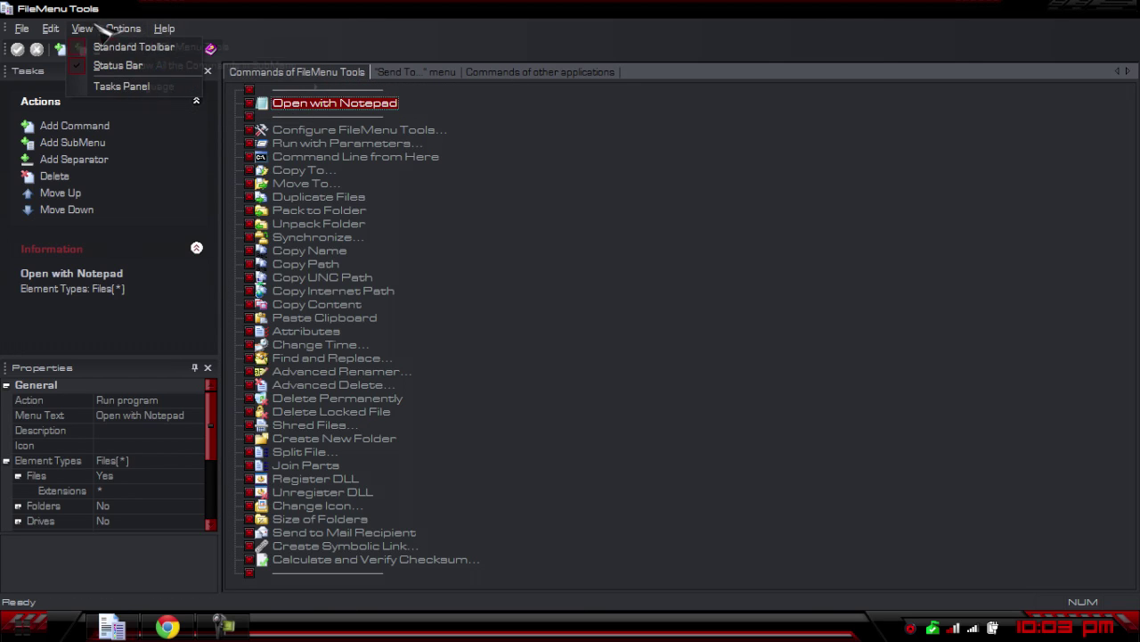
mouse_move(50, 29)
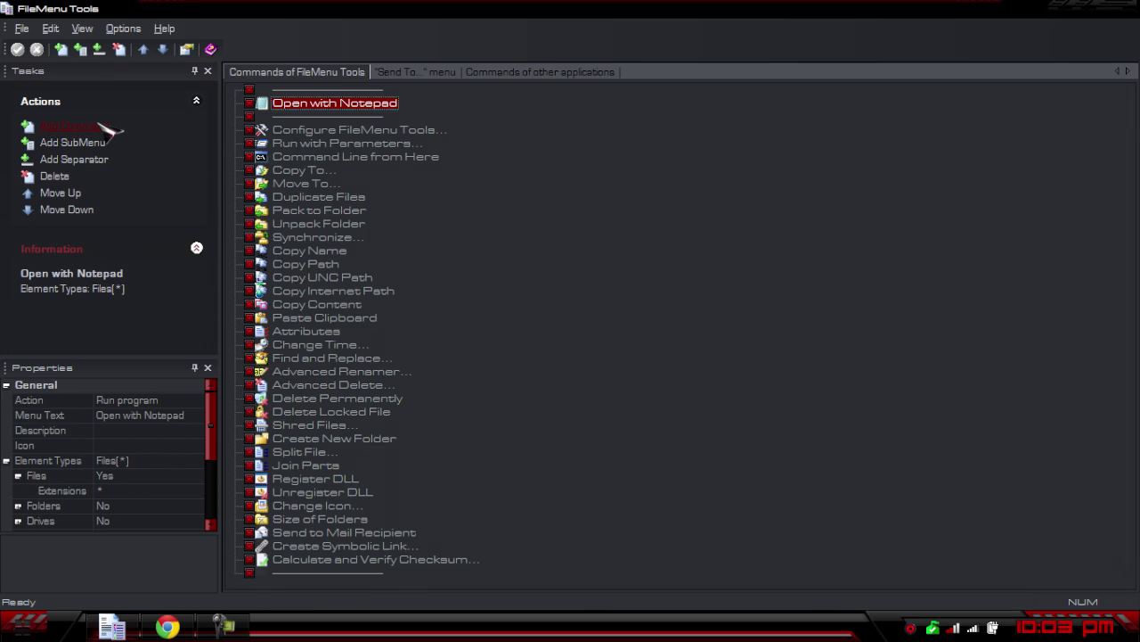
left_click(109, 128)
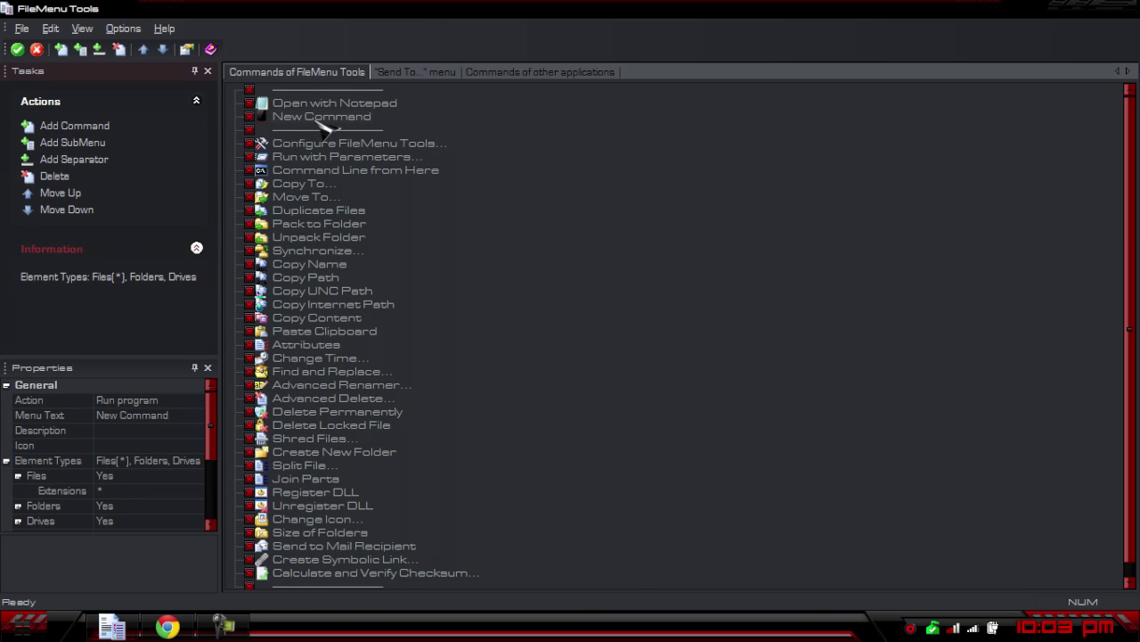
Set the new command's action to Run program and its menu text to 'Test'
left_click(179, 401)
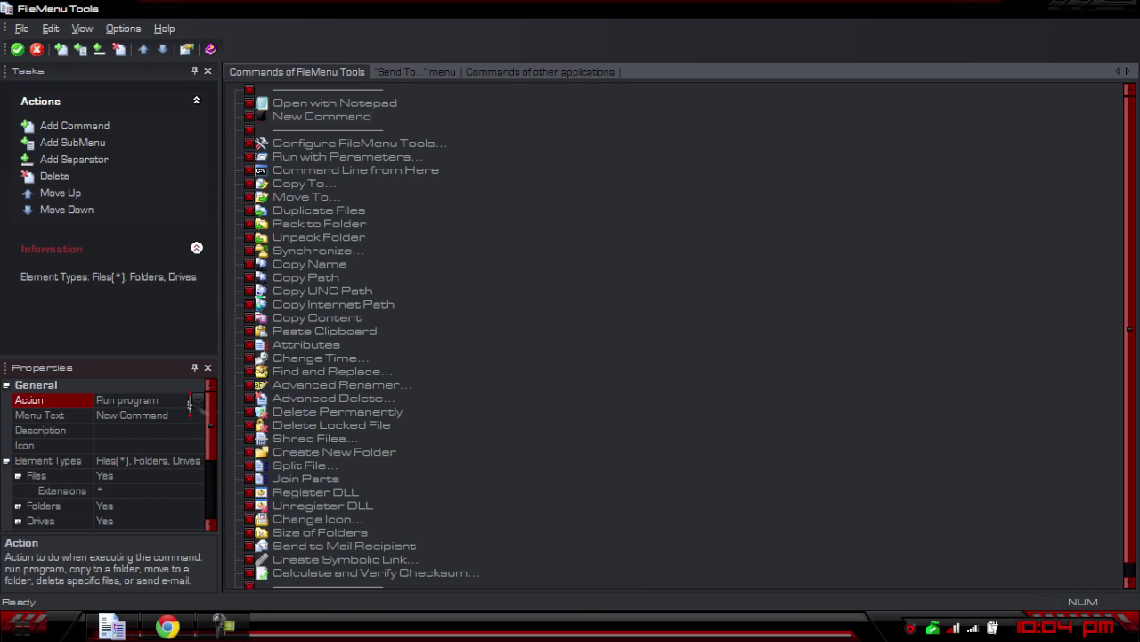
left_click(198, 400)
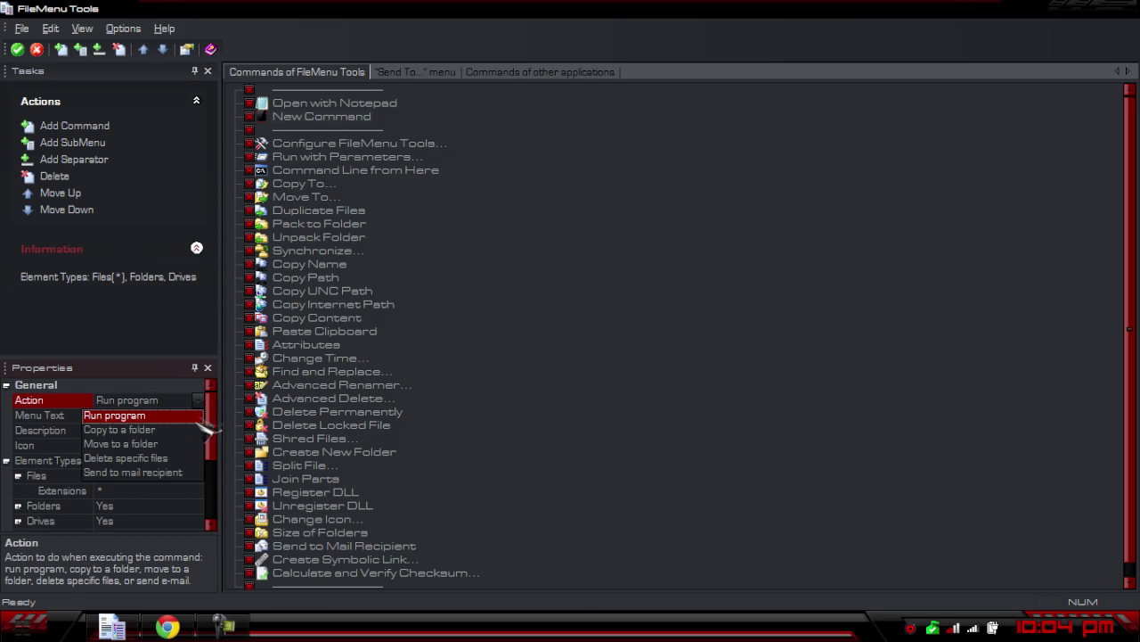
left_click(198, 415)
left_click(197, 416)
key("BackSpace")
key("BackSpace")
key("BackSpace")
key("BackSpace")
key("BackSpace")
key("BackSpace")
key("BackSpace")
key("BackSpace")
key("BackSpace")
key("BackSpace")
key("BackSpace")
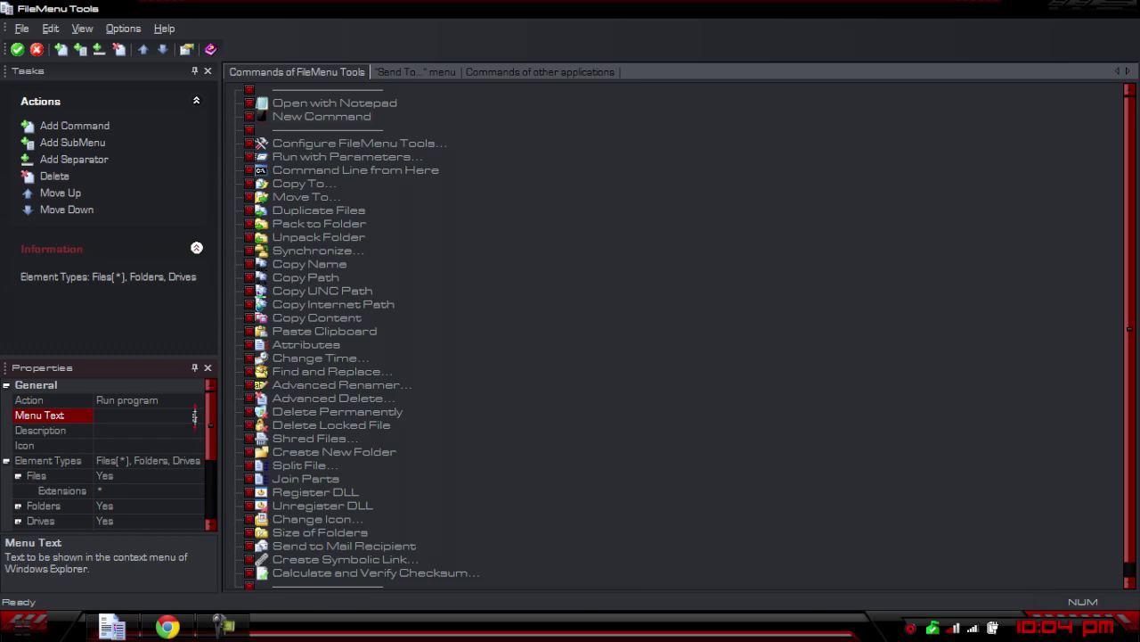
type("Tets")
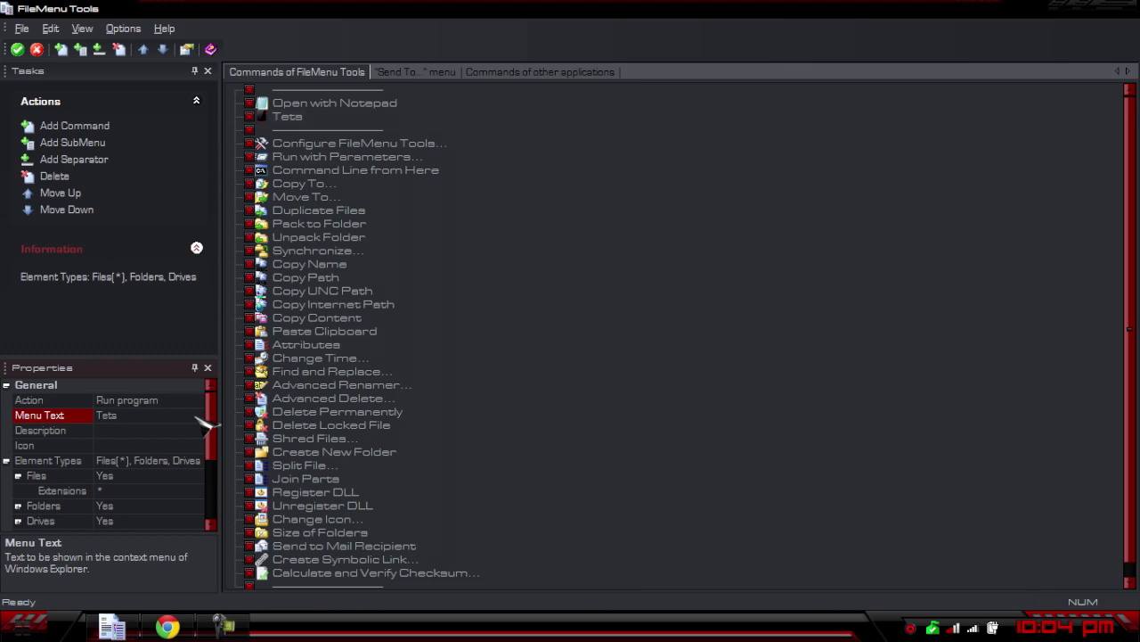
key("BackSpace")
key("BackSpace")
type("st")
Give the Test command the description 'ahah' and apply the change
left_click(143, 431)
type("ahah")
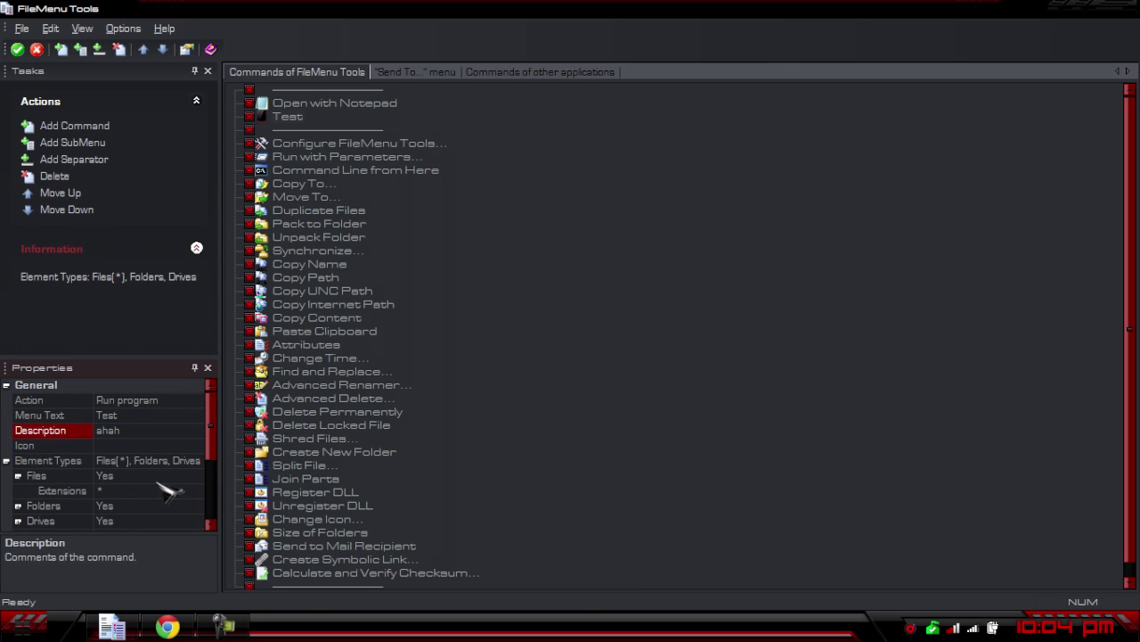
scroll(166, 486, "down", 1)
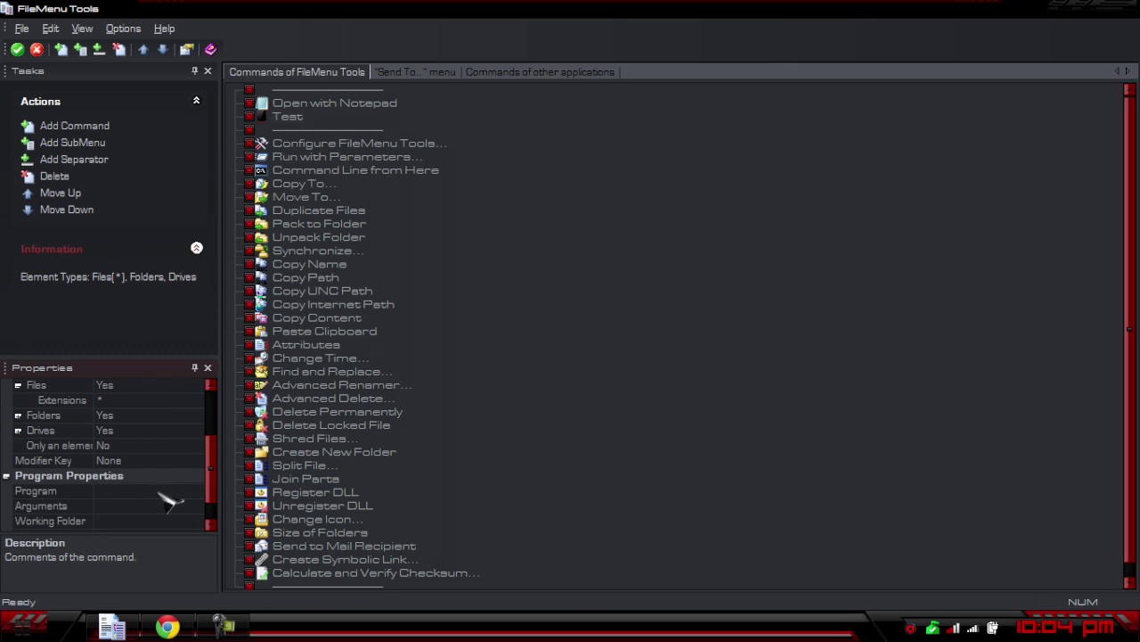
scroll(165, 491, "up", 1)
left_click(17, 49)
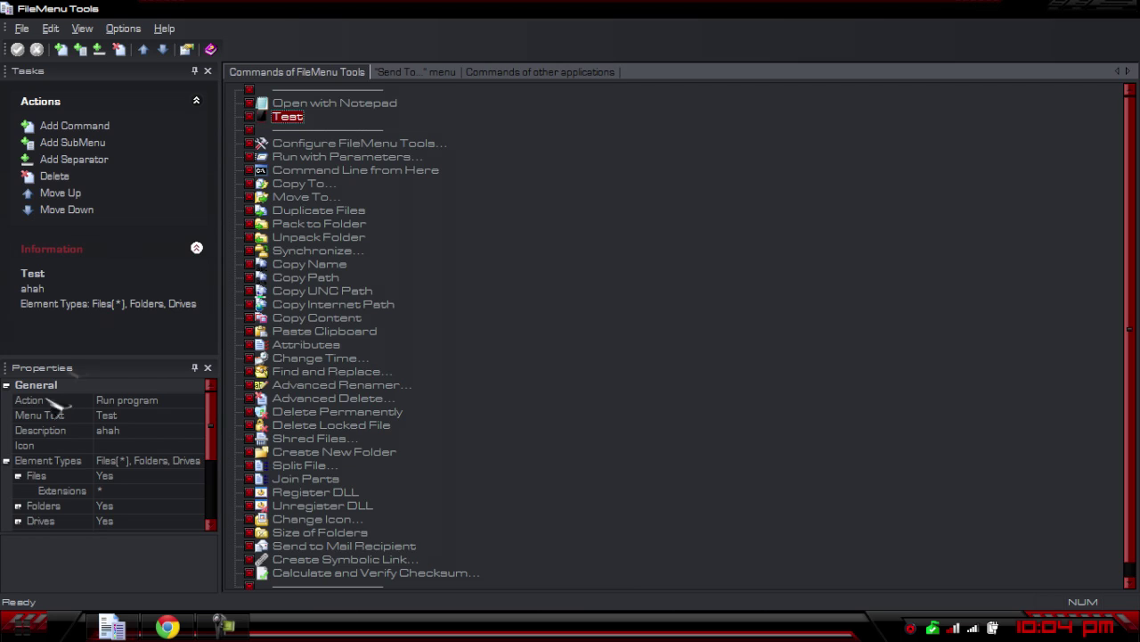
left_click(1062, 10)
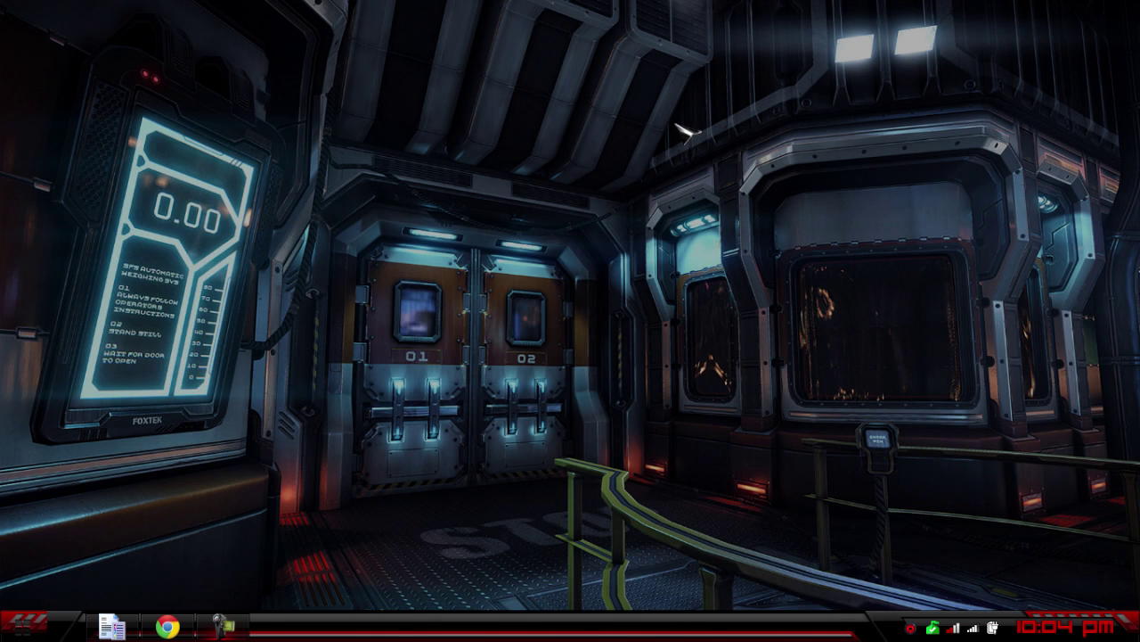
right_click(683, 131)
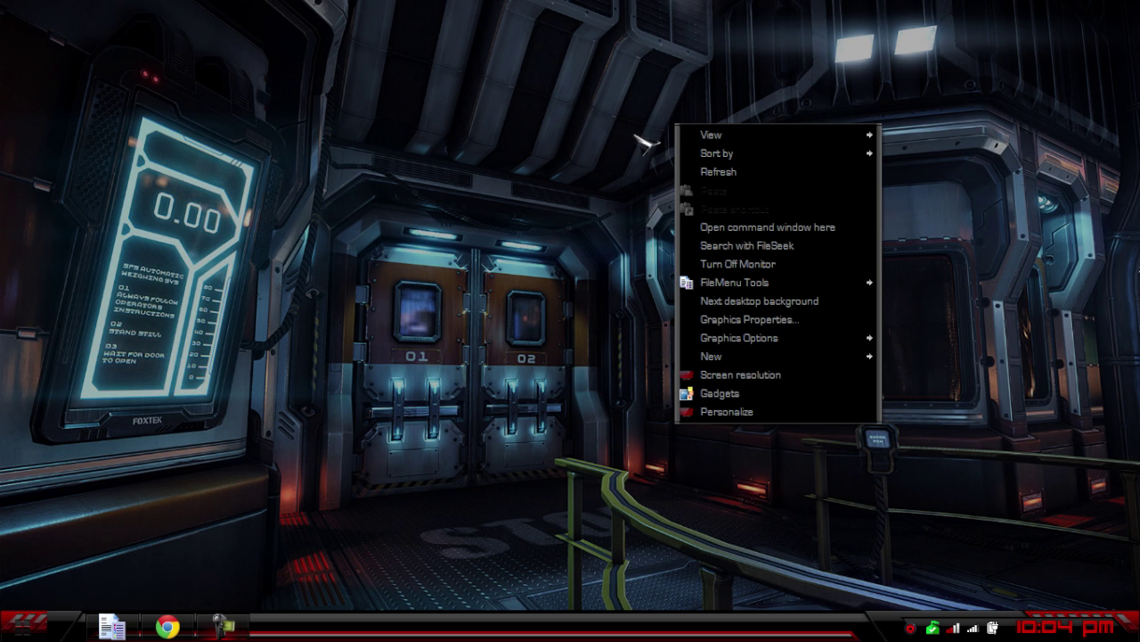
mouse_move(738, 285)
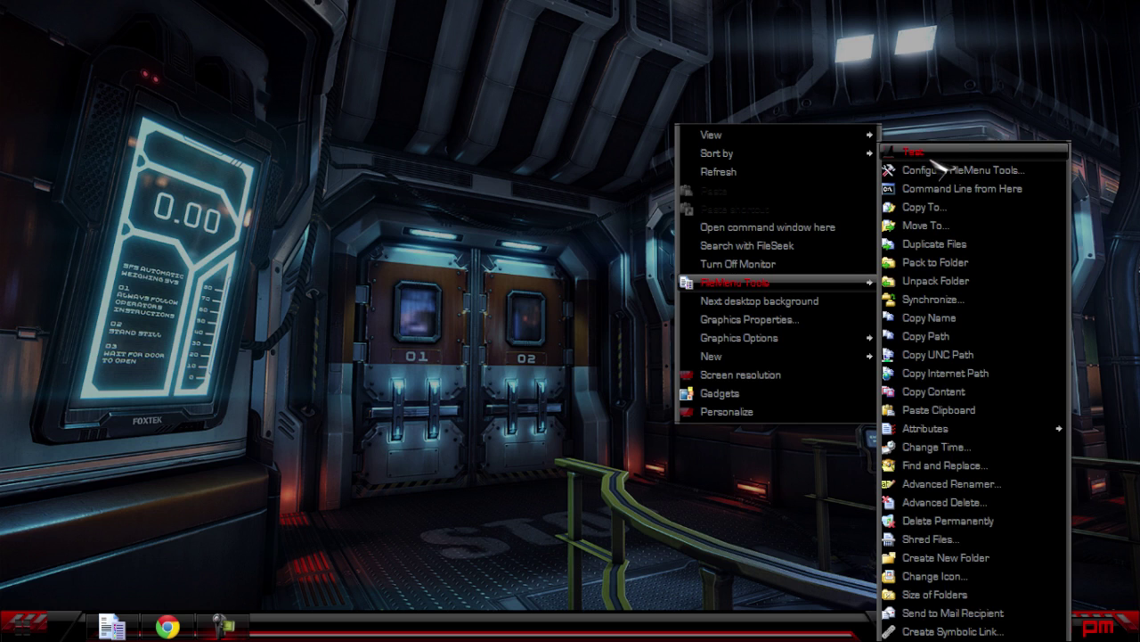
left_click(855, 21)
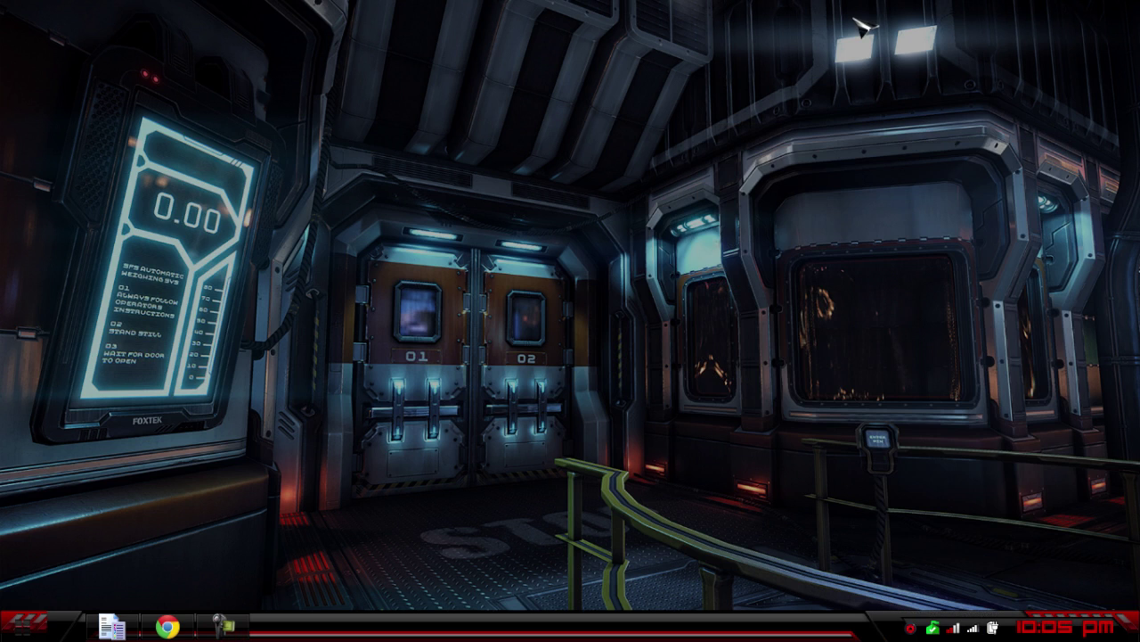
Reopen FileMenu Tools, select the Test command and delete it from the list
left_click(111, 626)
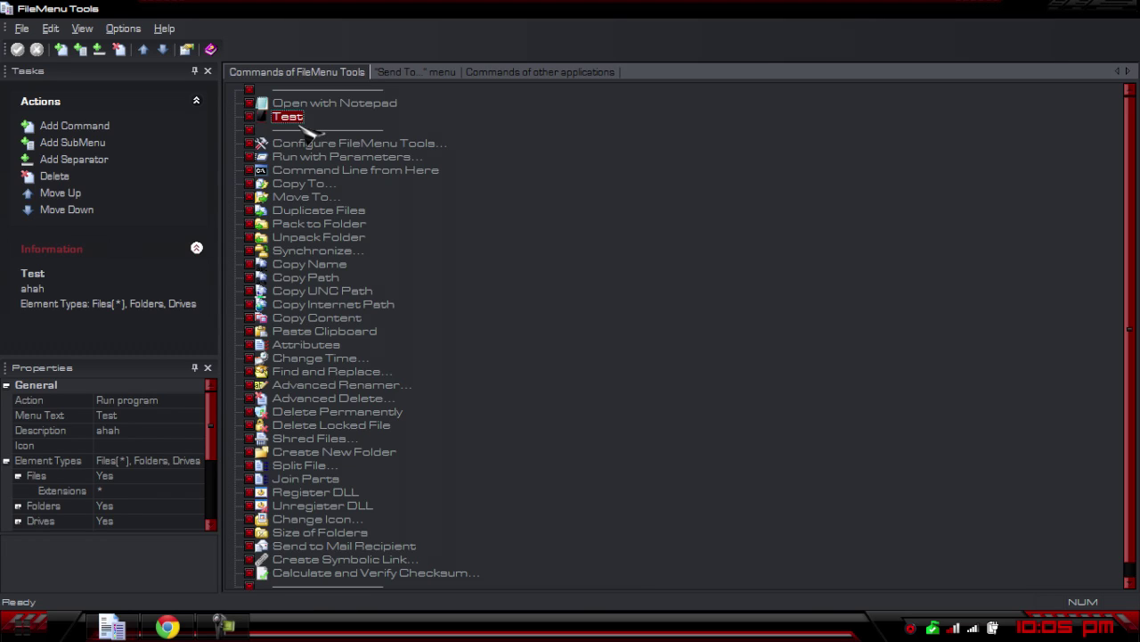
left_click_drag(313, 98, 493, 178)
left_click(62, 179)
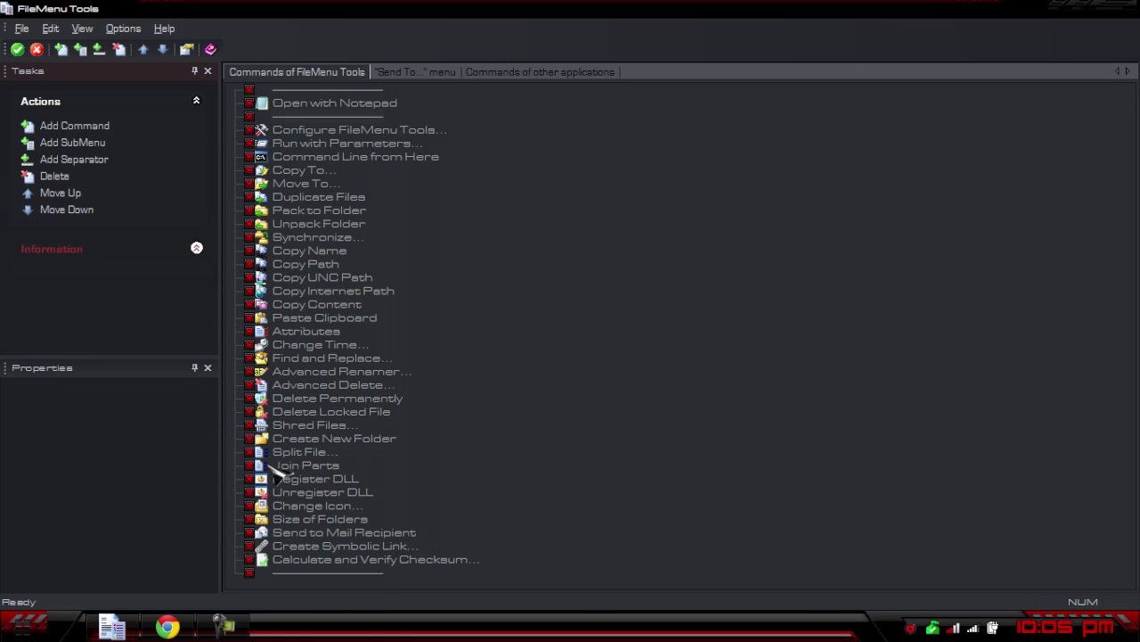
left_click(398, 72)
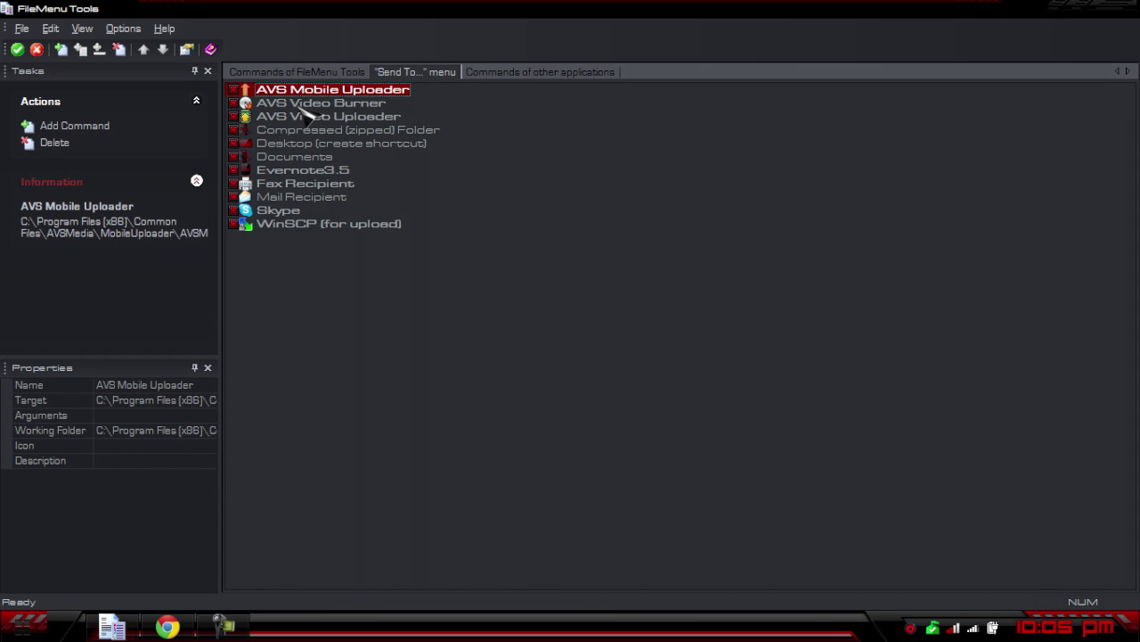
Switch from the Send To entries back to the FileMenu Tools commands list
left_click(299, 72)
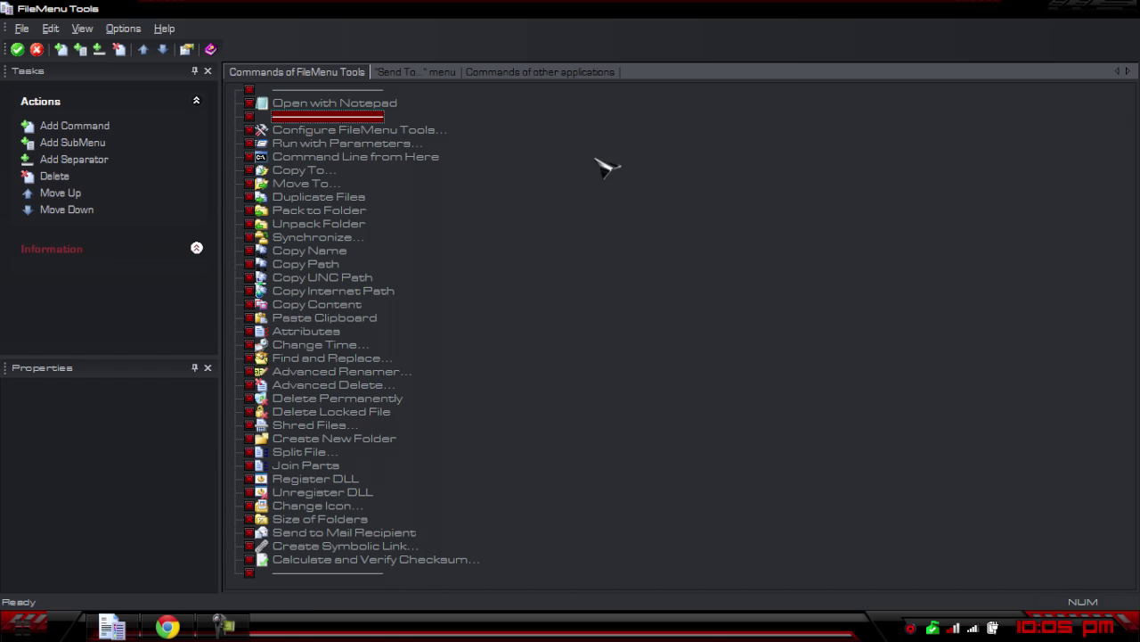
left_click(1055, 10)
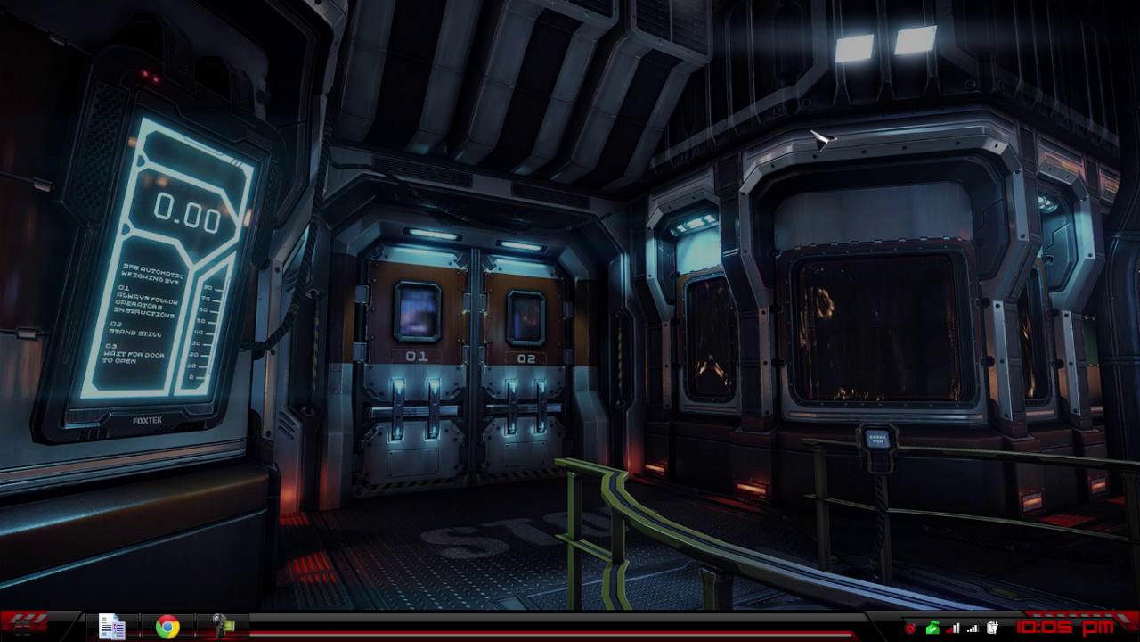